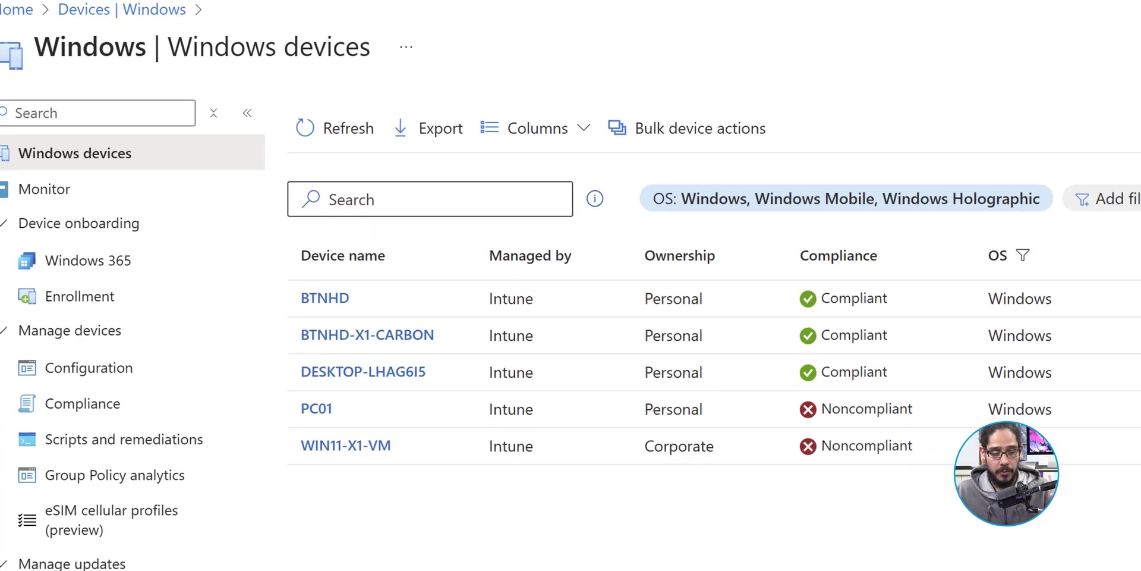
Start a new configuration policy for the Windows 10 and later platform with Settings catalog profile type
{"action": "left_click", "coordinate": [120, 378]}
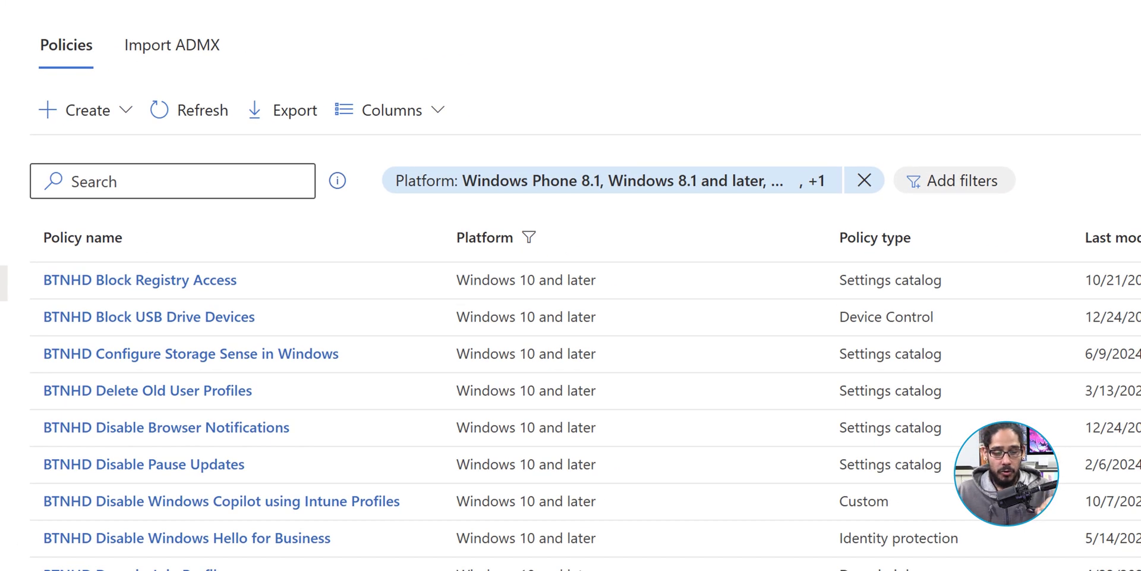
{"action": "left_click", "coordinate": [85, 110]}
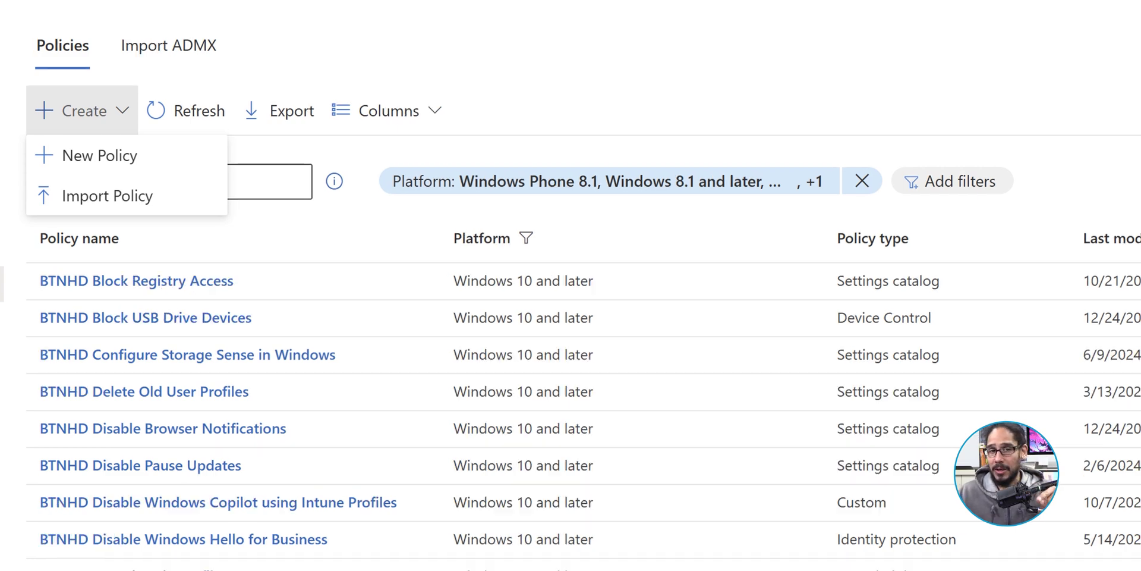
{"action": "left_click", "coordinate": [103, 154]}
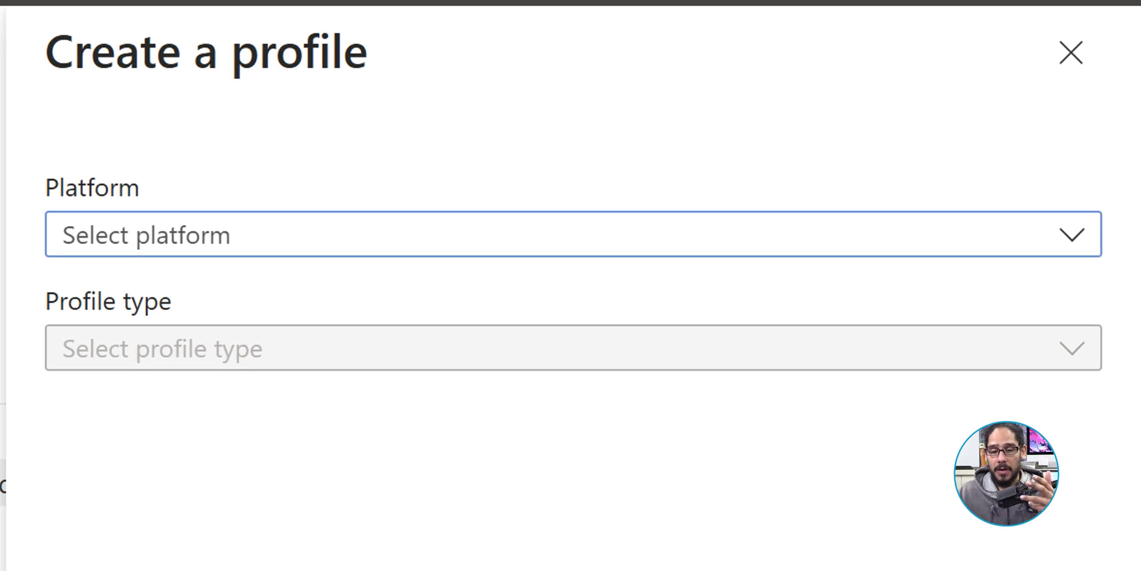
{"action": "left_click", "coordinate": [1072, 234]}
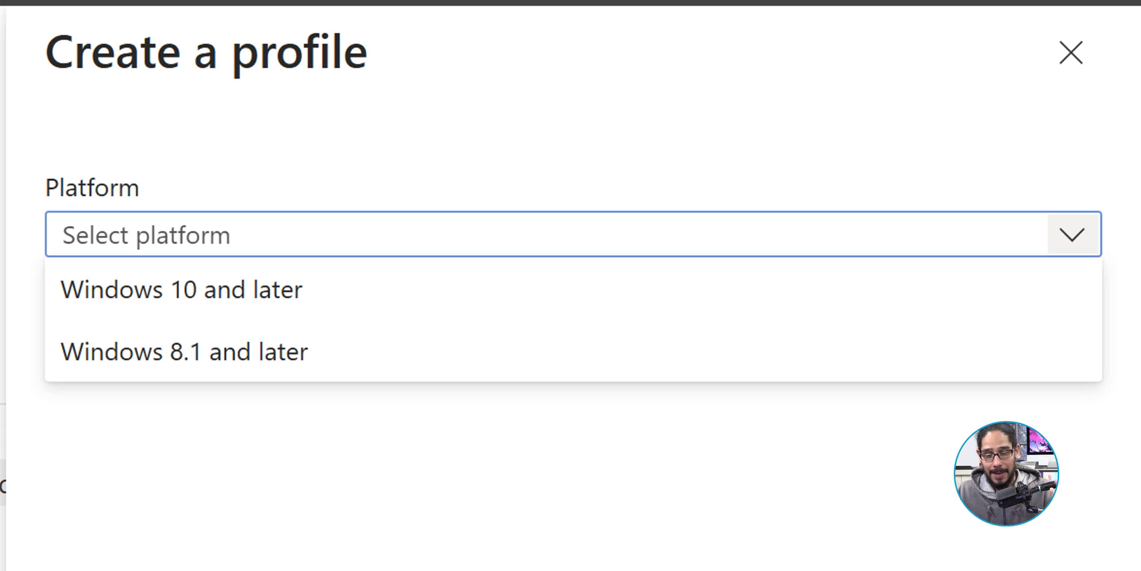
{"action": "left_click", "coordinate": [181, 289]}
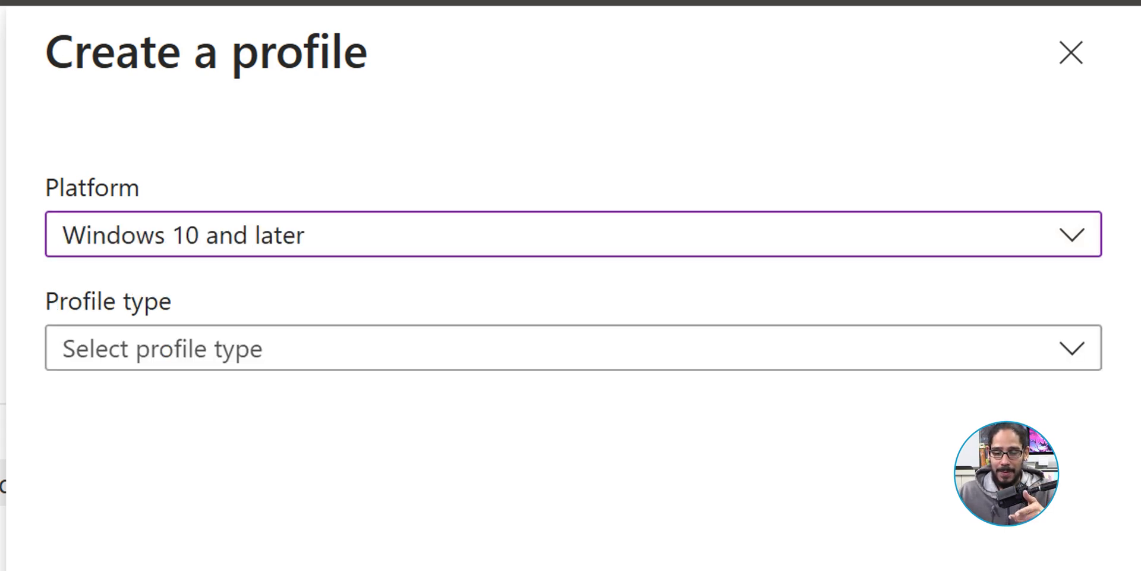
{"action": "left_click", "coordinate": [1072, 347]}
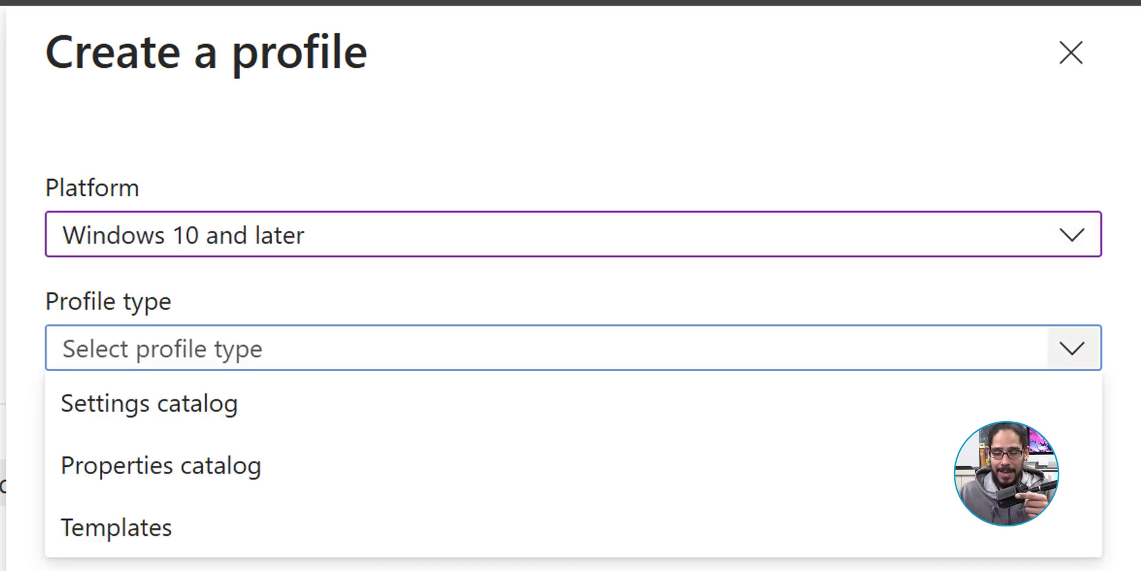
{"action": "left_click", "coordinate": [149, 403]}
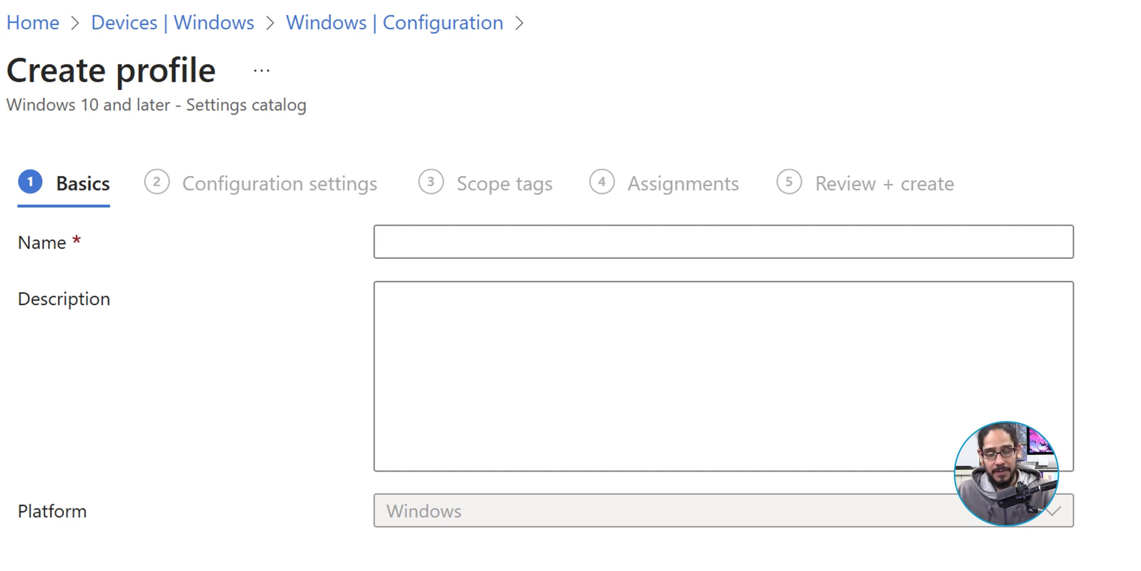
Name the profile 'BTNHD Configure Multiple Display Modes'
{"action": "type", "text": "BTNHD Configure Multiple Display Modes"}
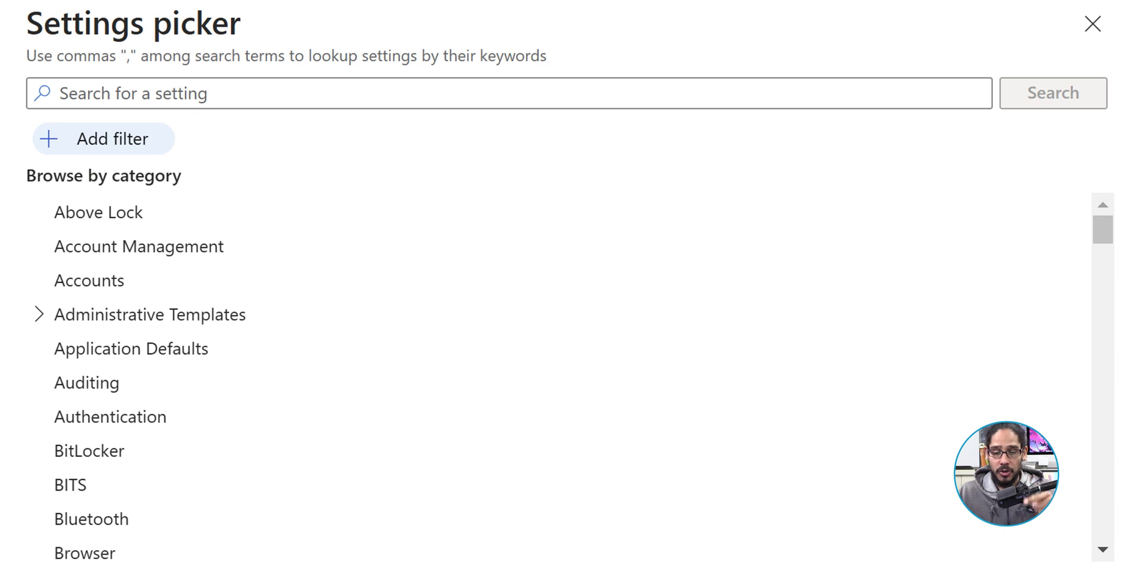
Search settings for 'multiple display mode' and tick Configure Multiple Display Mode under Display
{"action": "type", "text": "multiple display mode"}
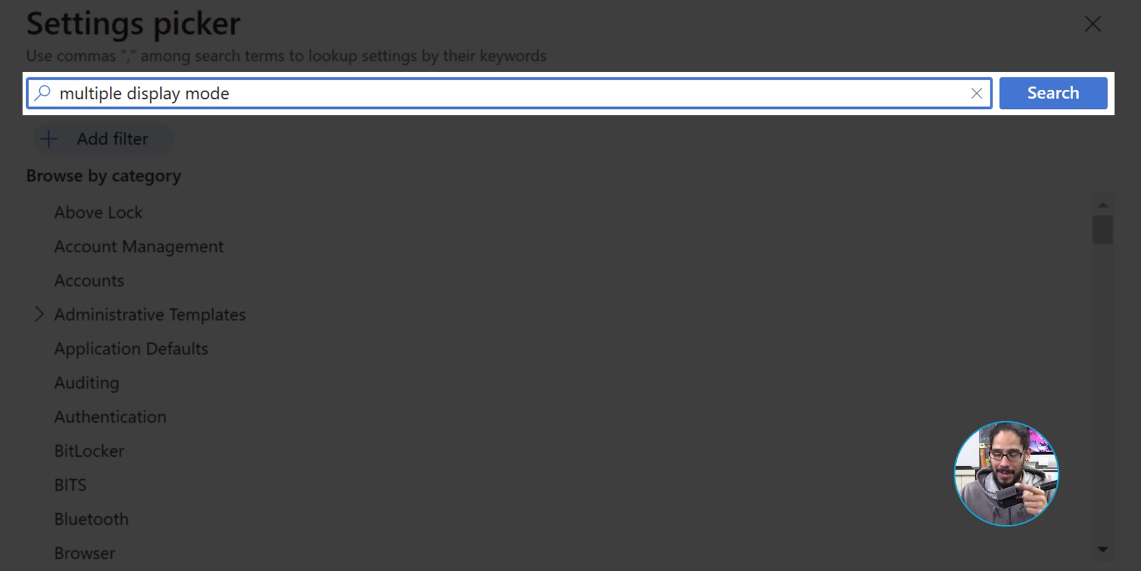
{"action": "key", "text": "Tab"}
{"action": "key", "text": "Return"}
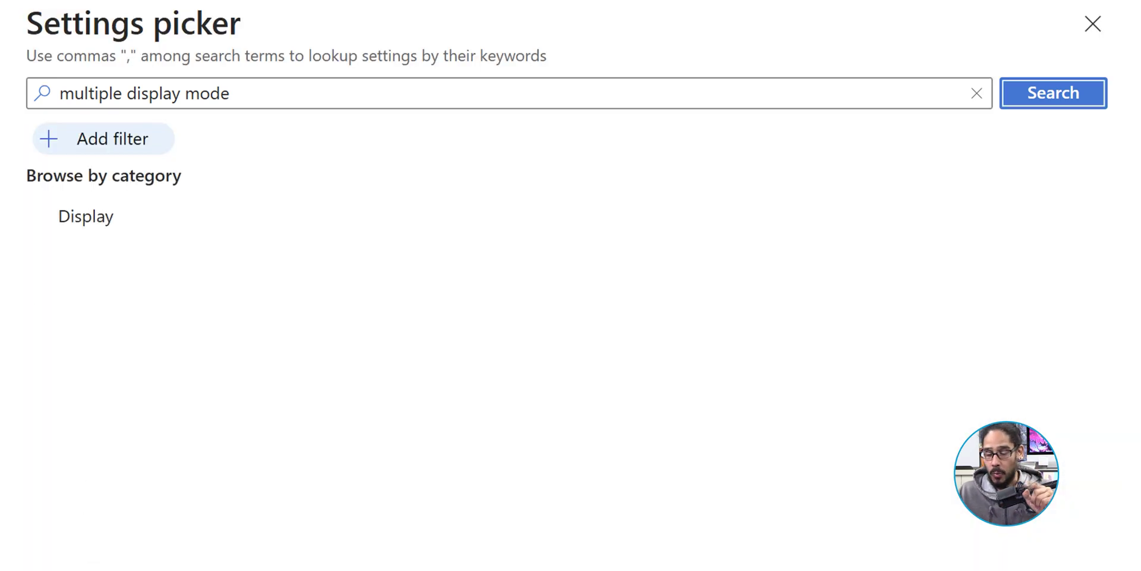
{"action": "key", "text": "Tab"}
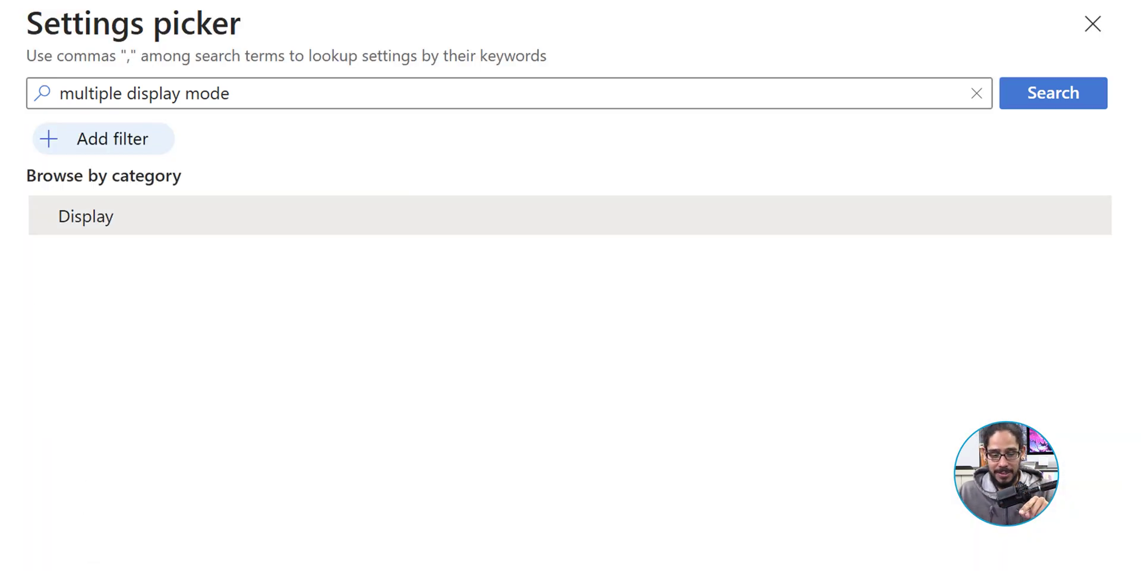
{"action": "key", "text": "Return"}
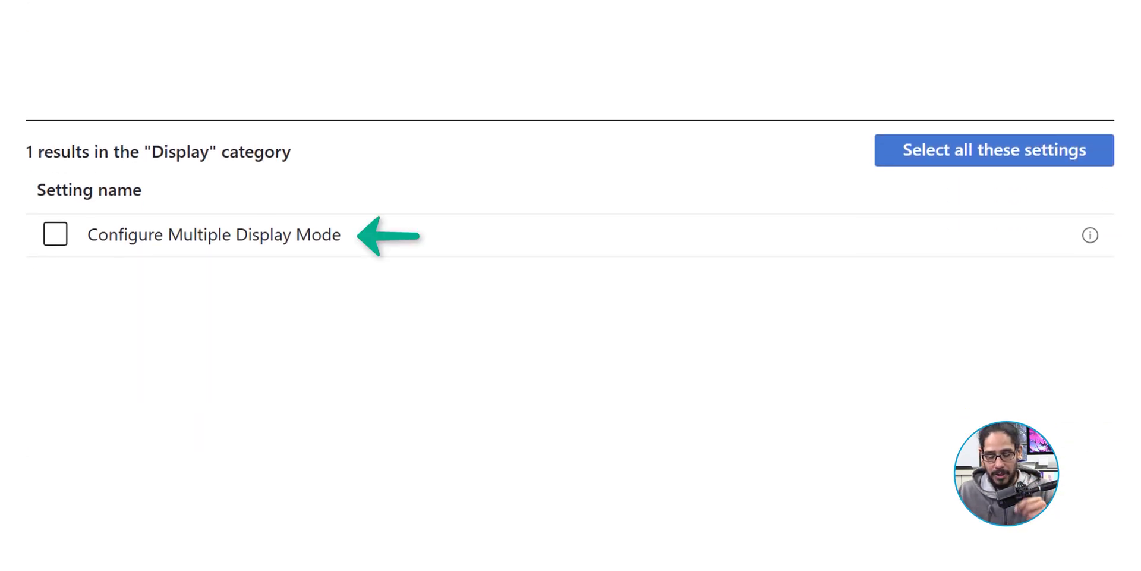
{"action": "key", "text": "space"}
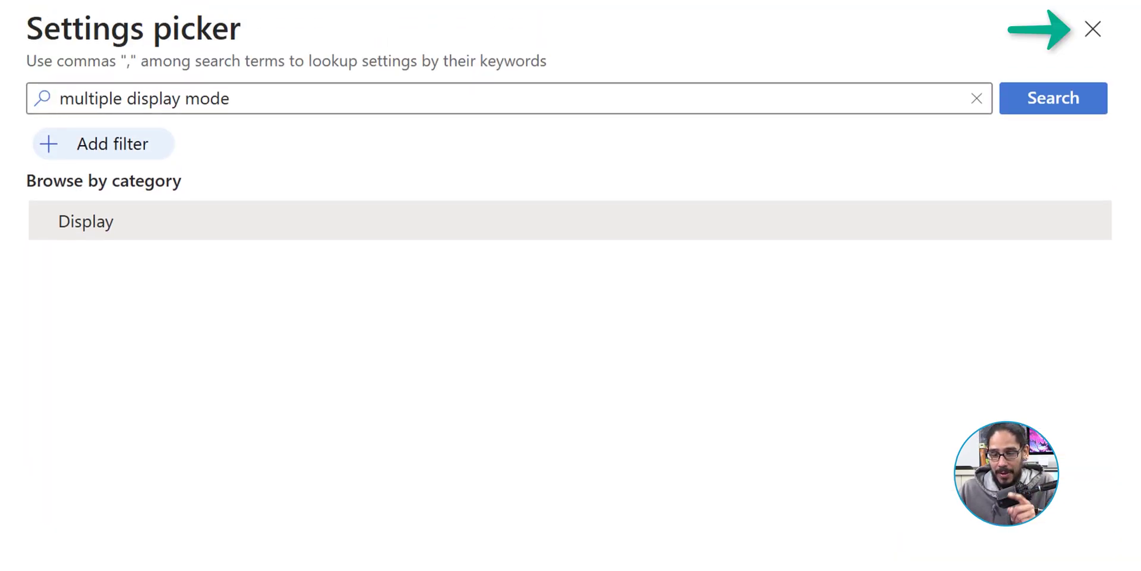
Return to the profile and change Configure Multiple Display Mode from Internal Only to Extend
{"action": "left_click", "coordinate": [1092, 28]}
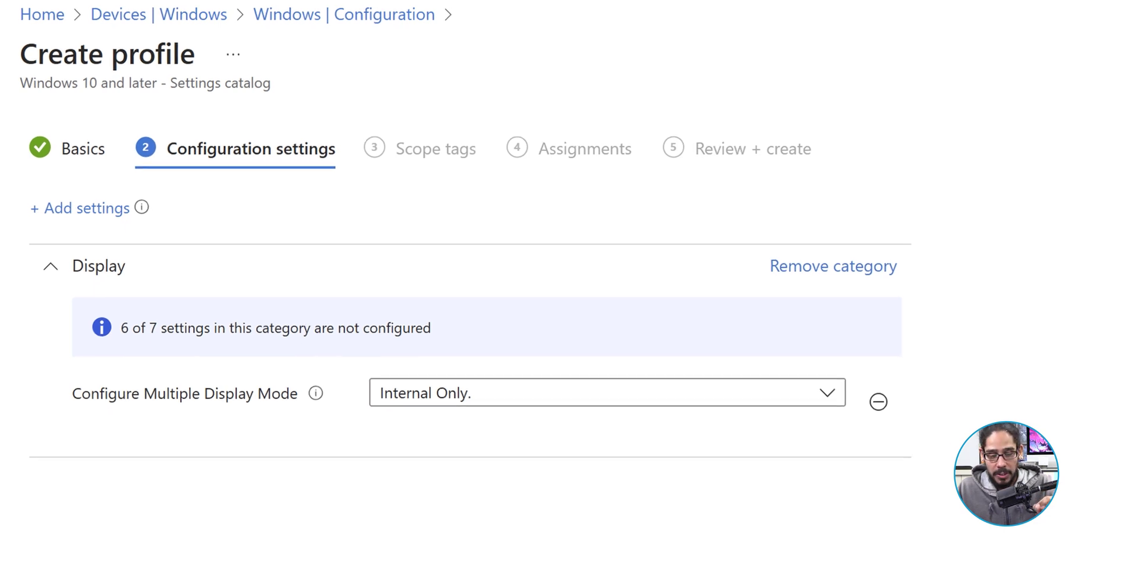
{"action": "left_click", "coordinate": [622, 402]}
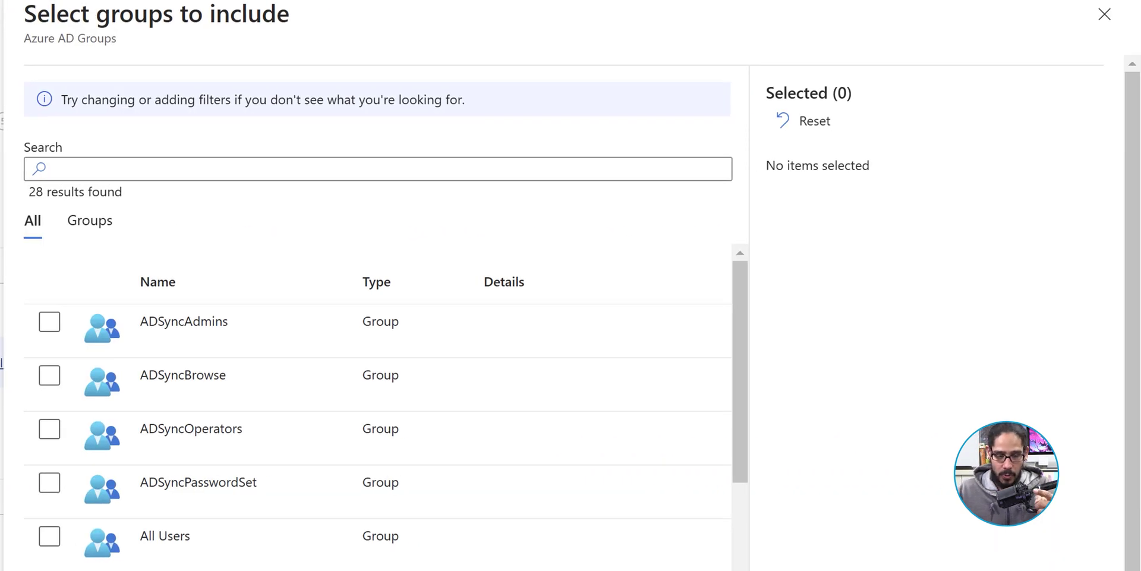
Add the BTNHD DEVICES TESTING ONLY group to the profile's included groups
{"action": "left_click", "coordinate": [49, 343]}
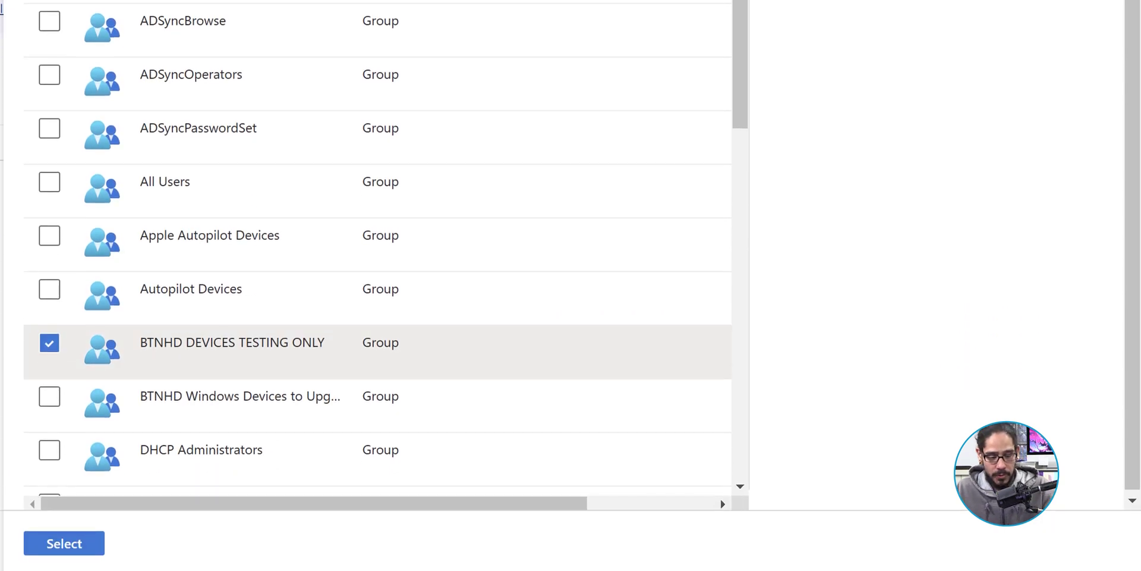
{"action": "left_click", "coordinate": [64, 542]}
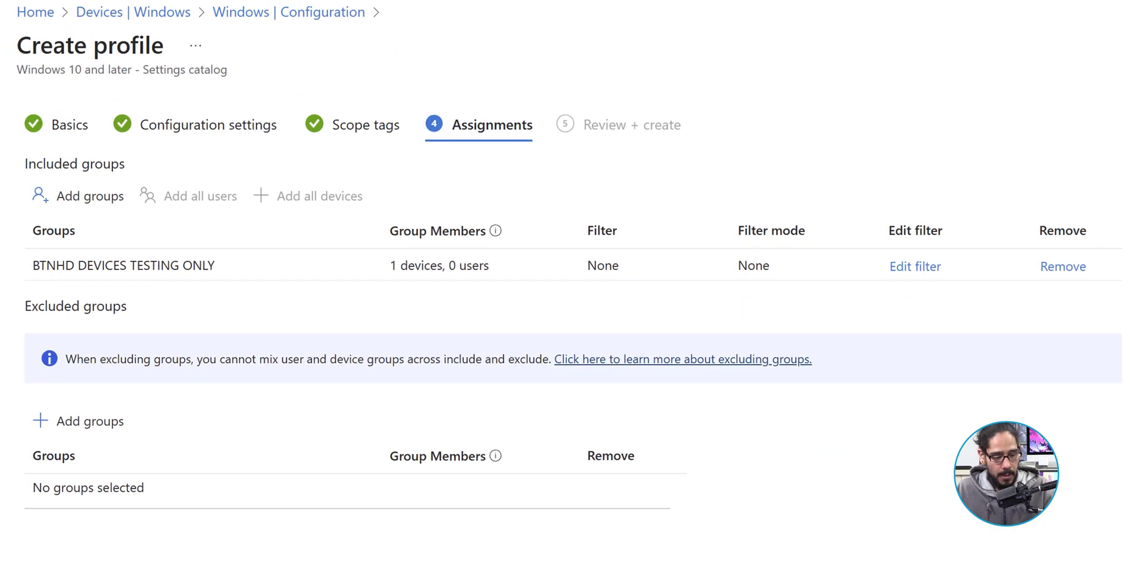
Review the summary and create the BTNHD Configure Multiple Display Modes policy
{"action": "left_click", "coordinate": [158, 537]}
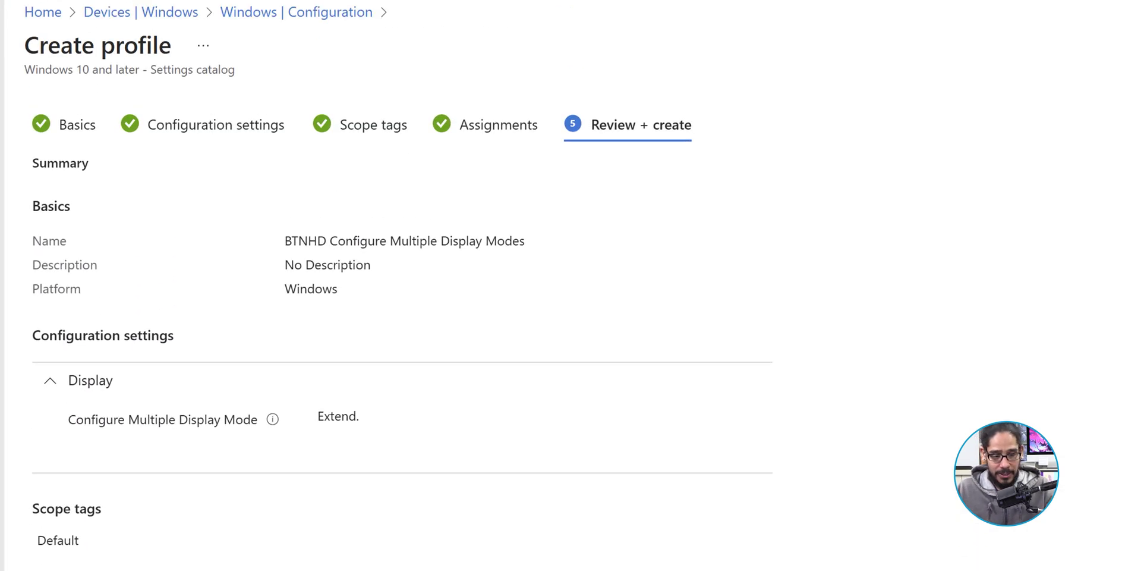
{"action": "scroll", "coordinate": [571, 285], "scroll_direction": "down", "scroll_amount": 5}
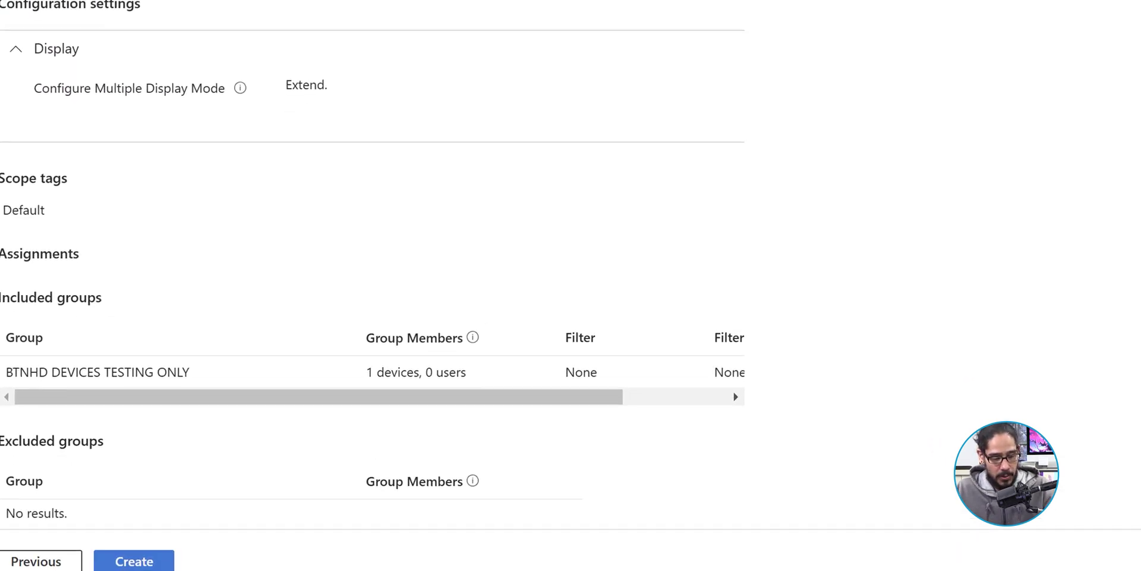
{"action": "left_click", "coordinate": [134, 561]}
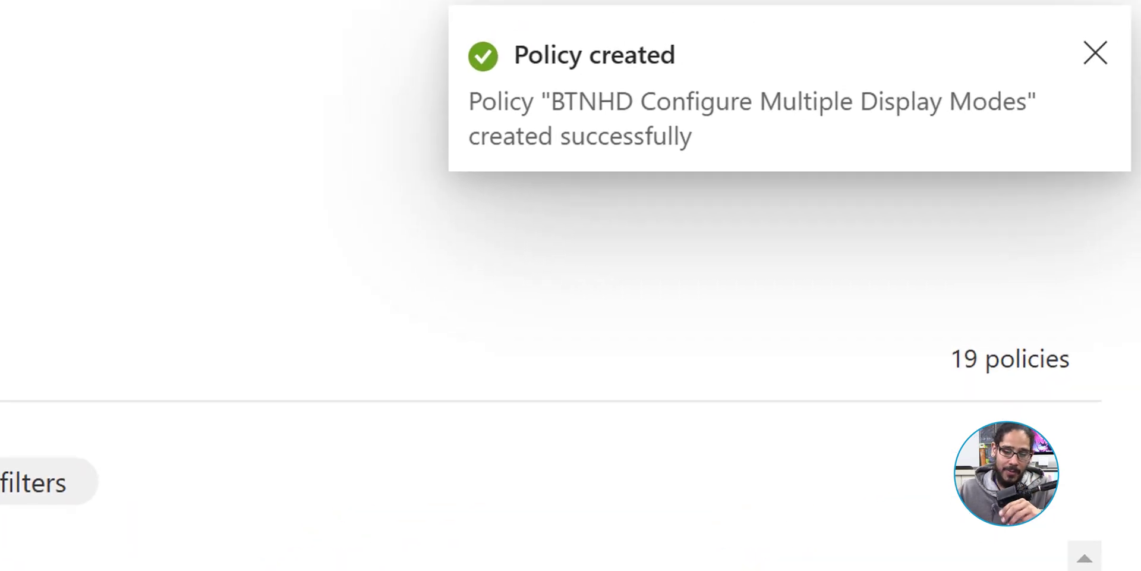